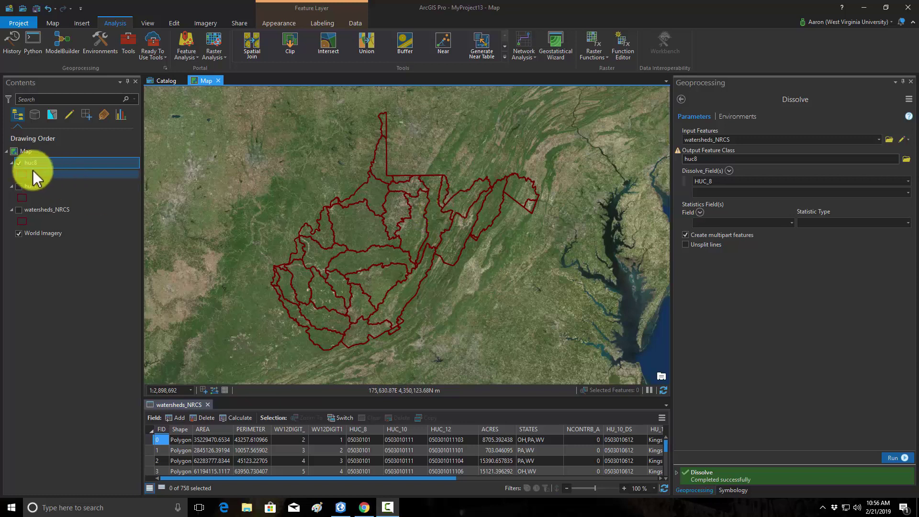
Hide huc8, show watersheds_NRCS, and zoom in on the Upper Cheat River watershed.
left_click(19, 163)
left_click(19, 210)
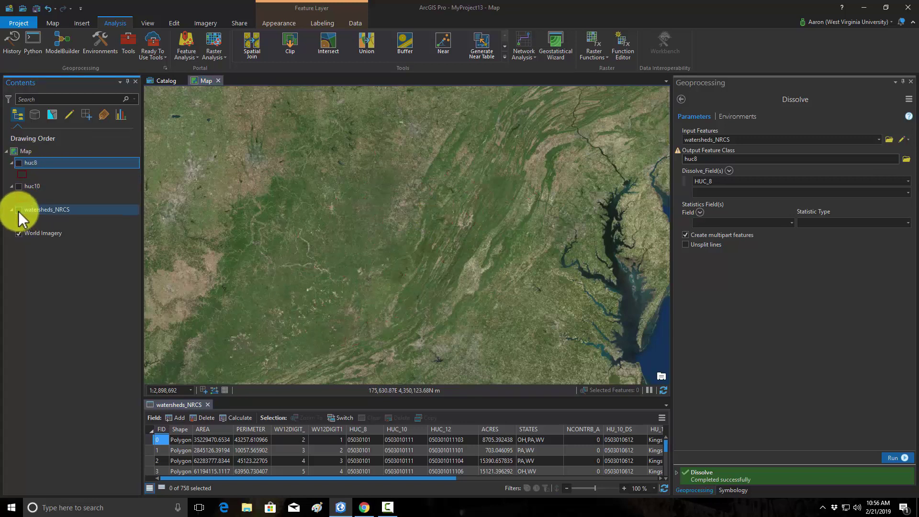
scroll(451, 207, "up", 3)
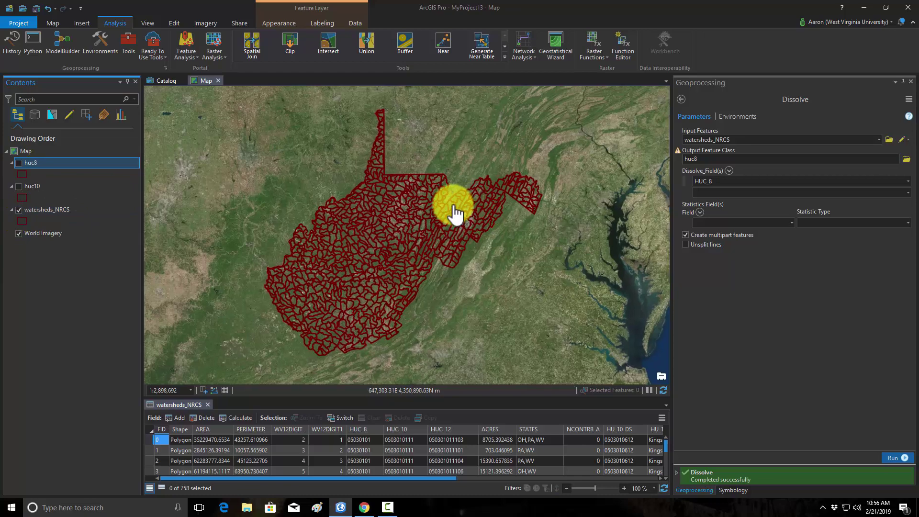
scroll(454, 213, "up", 5)
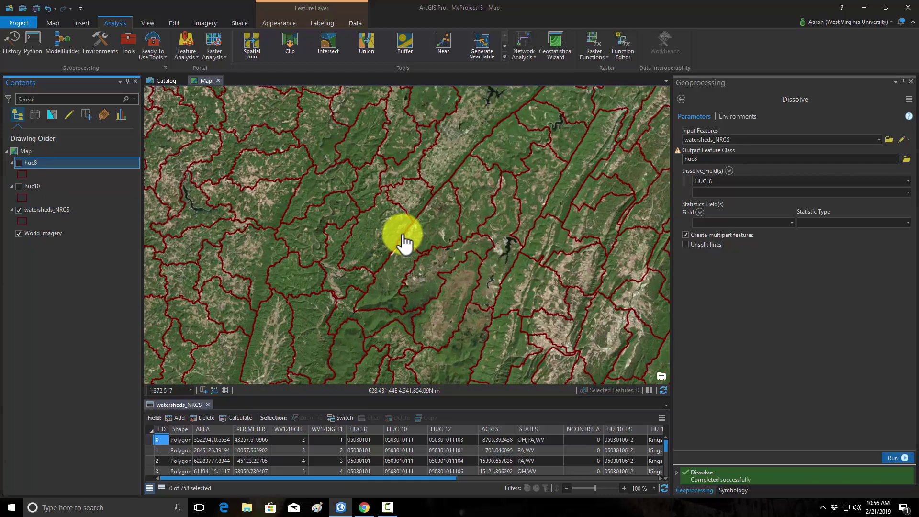
scroll(389, 239, "up", 3)
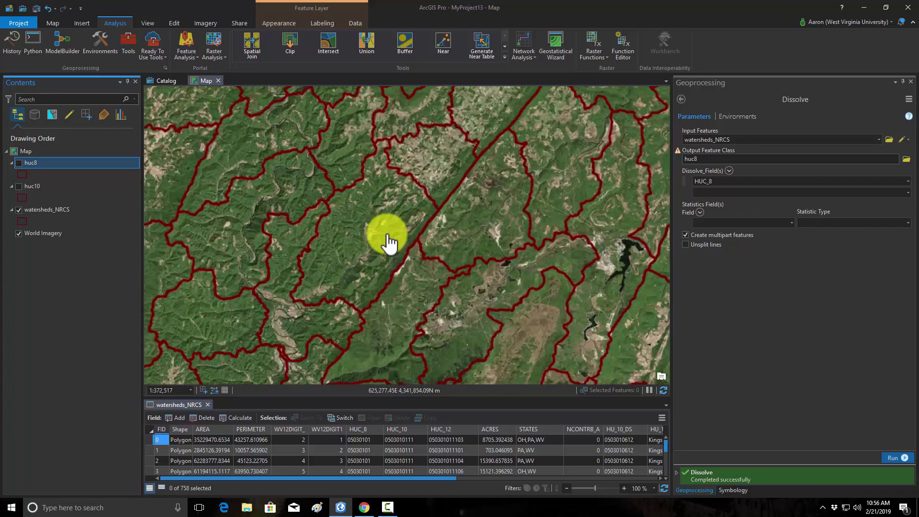
left_click(366, 251)
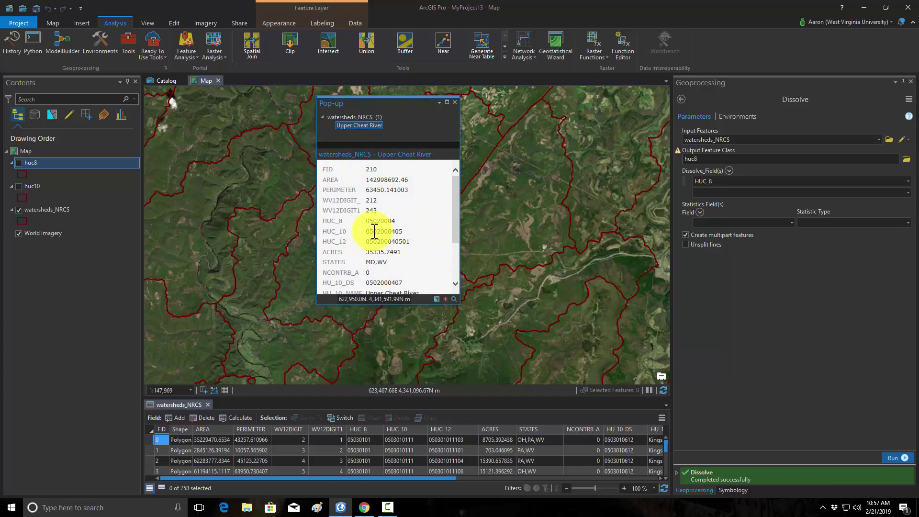
left_click_drag(413, 242, 364, 241)
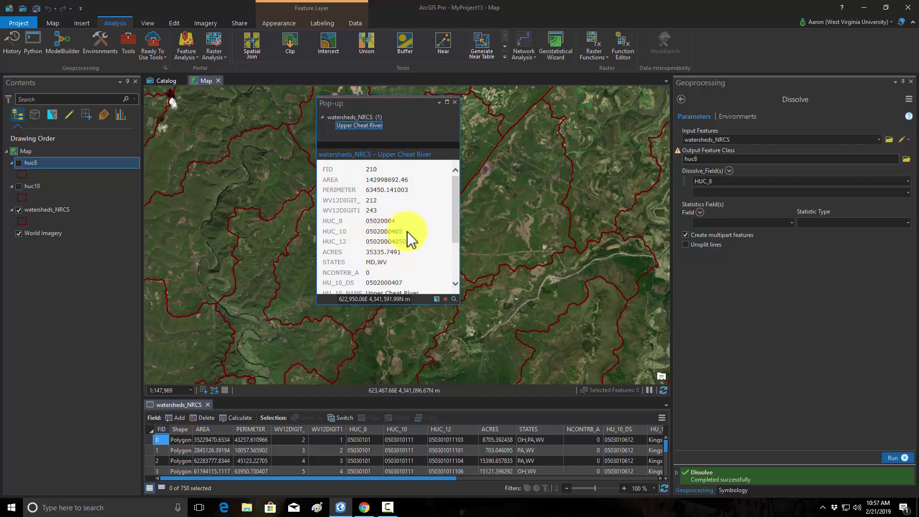
left_click_drag(410, 232, 370, 233)
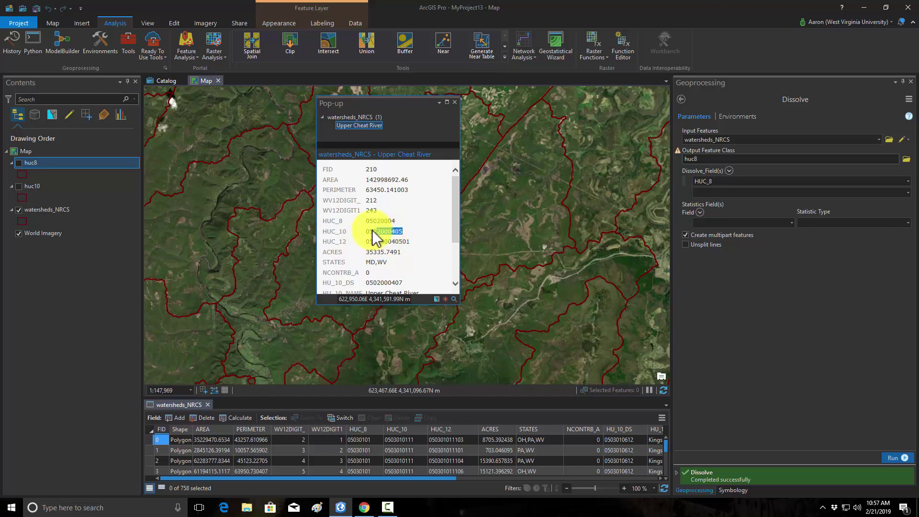
double_click(388, 222)
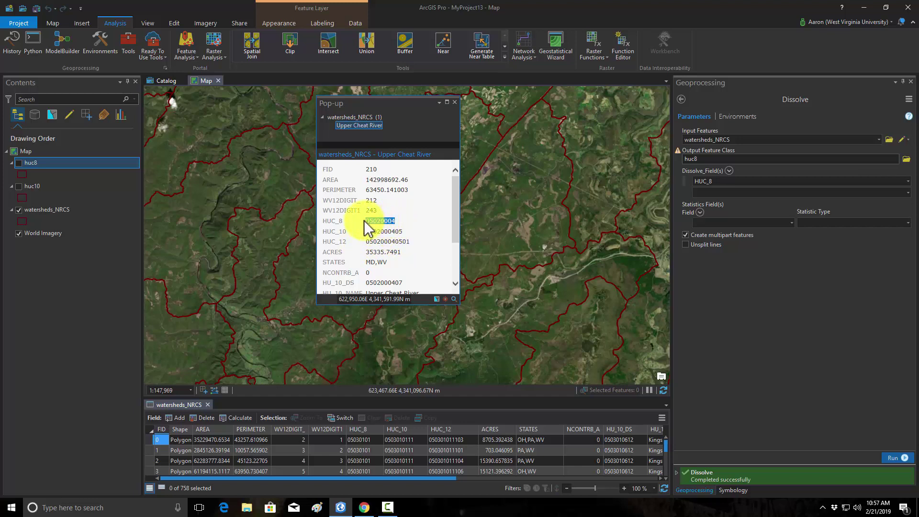
left_click_drag(456, 232, 325, 266)
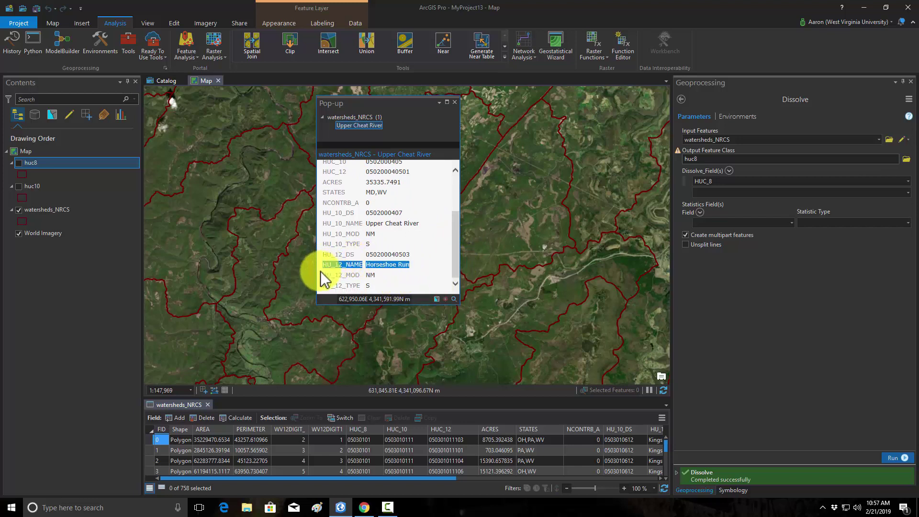
left_click(439, 244)
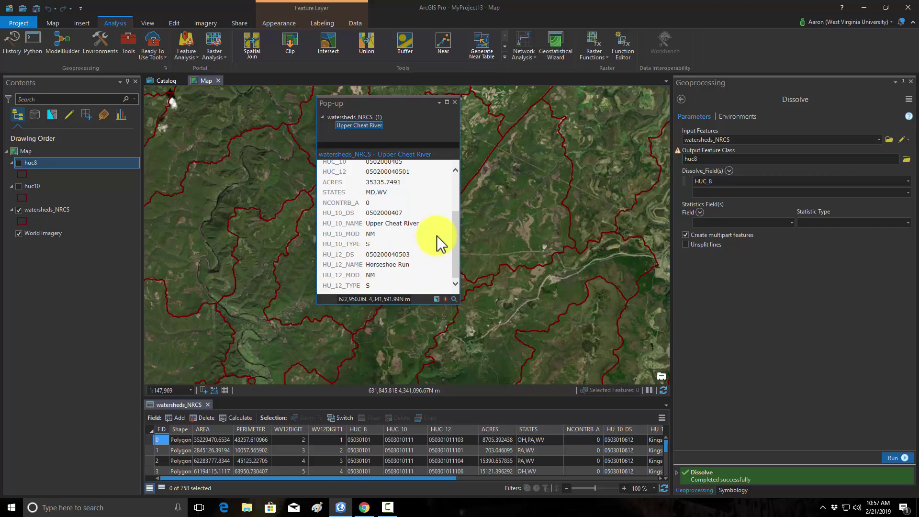
left_click_drag(430, 224, 327, 225)
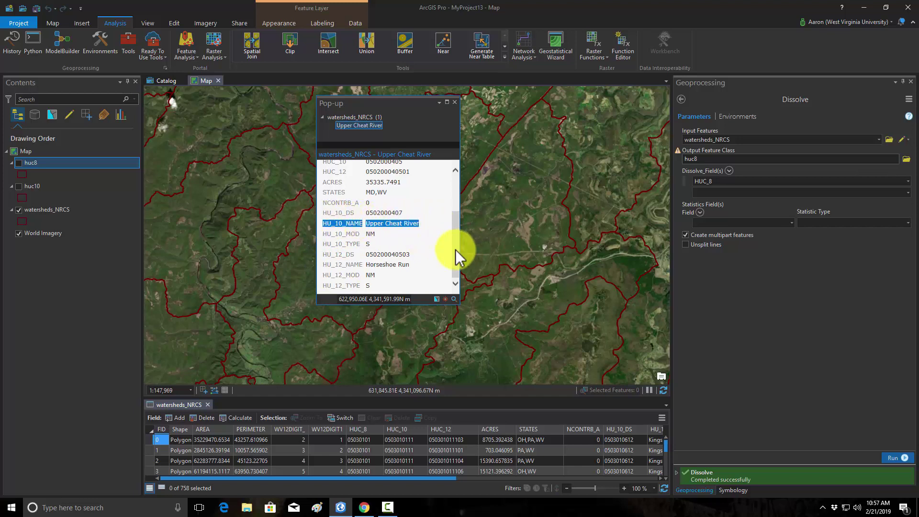
left_click_drag(455, 250, 462, 189)
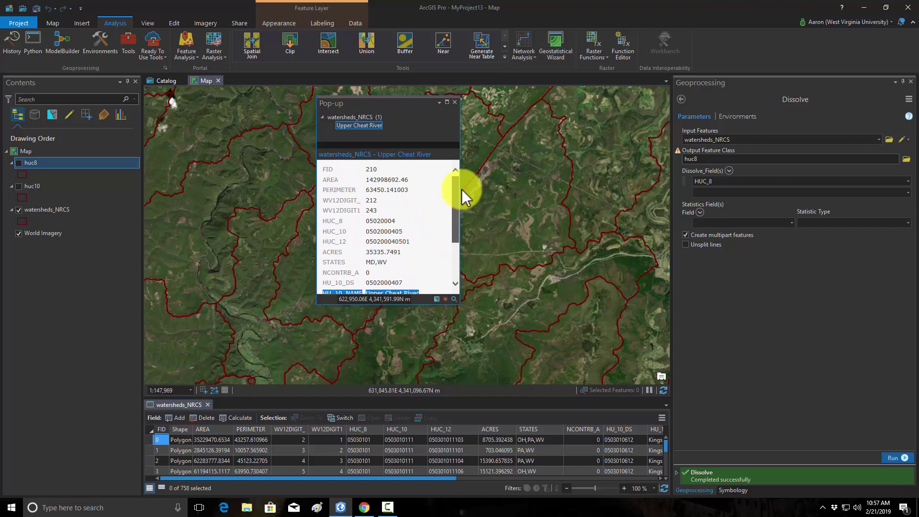
scroll(447, 273, "down", 2)
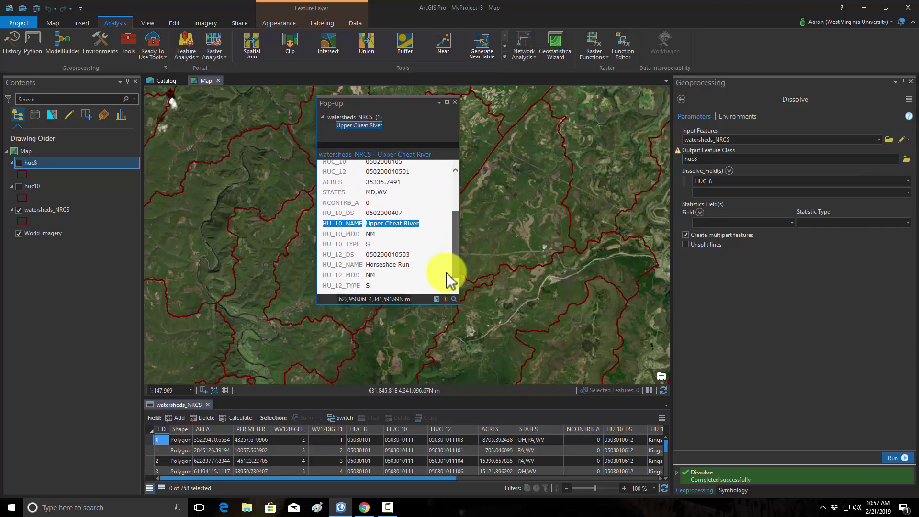
scroll(447, 259, "up", 2)
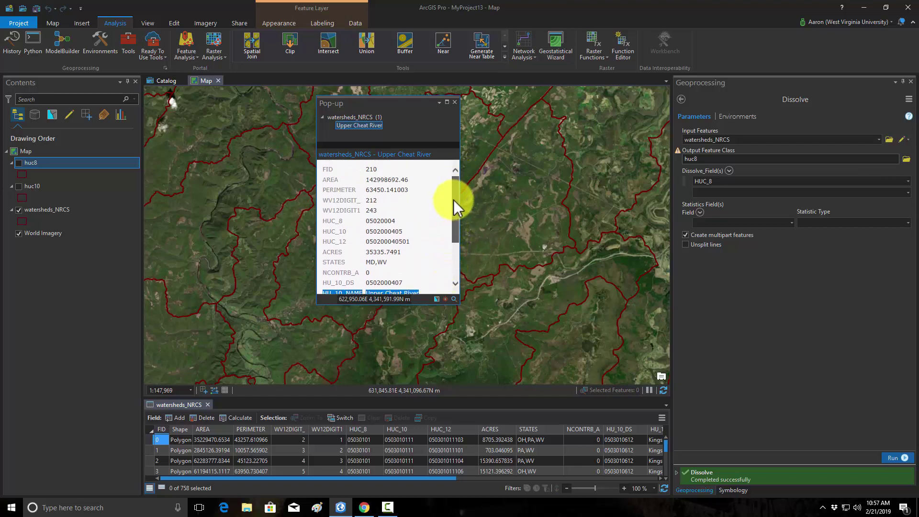
scroll(454, 220, "down", 2)
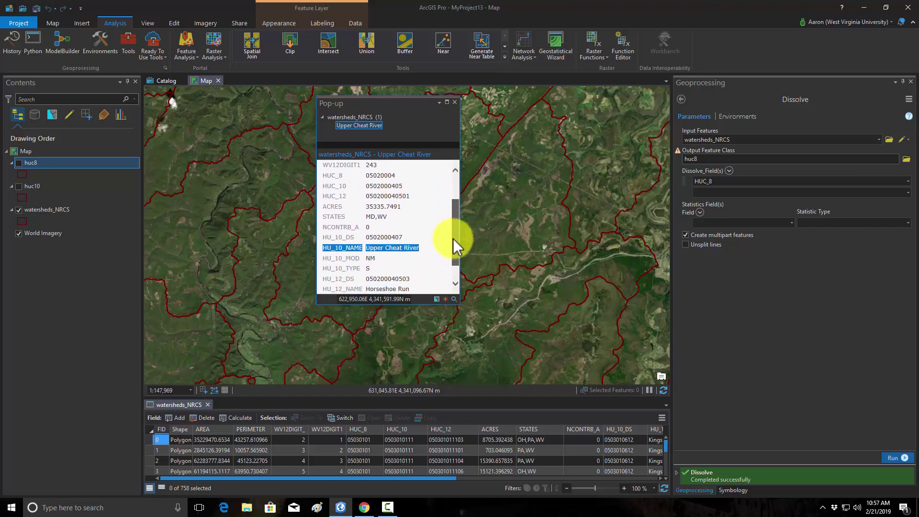
left_click(455, 101)
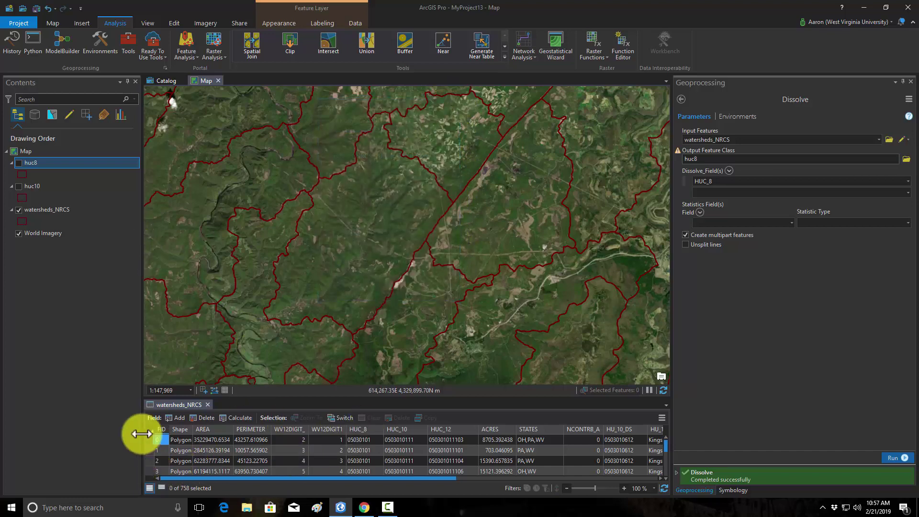
left_click(336, 243)
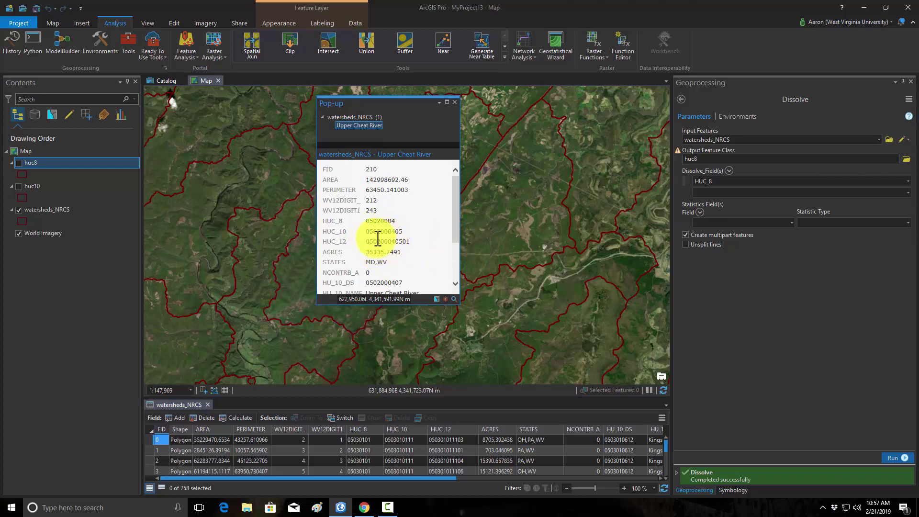
left_click_drag(410, 242, 359, 245)
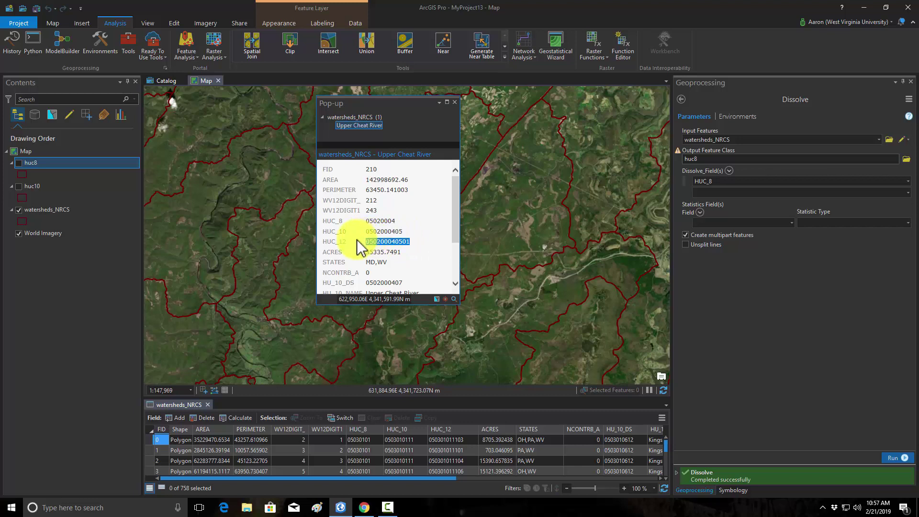
left_click(390, 237)
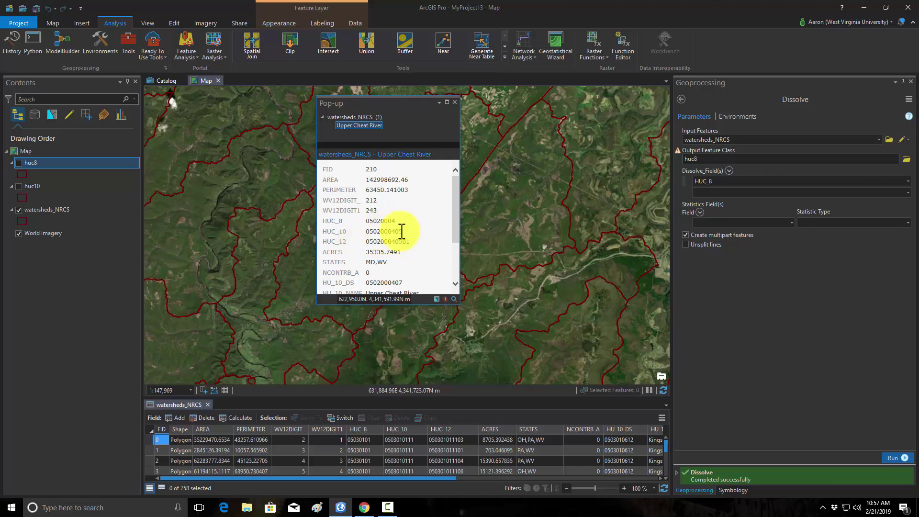
left_click_drag(400, 232, 366, 230)
left_click(401, 234)
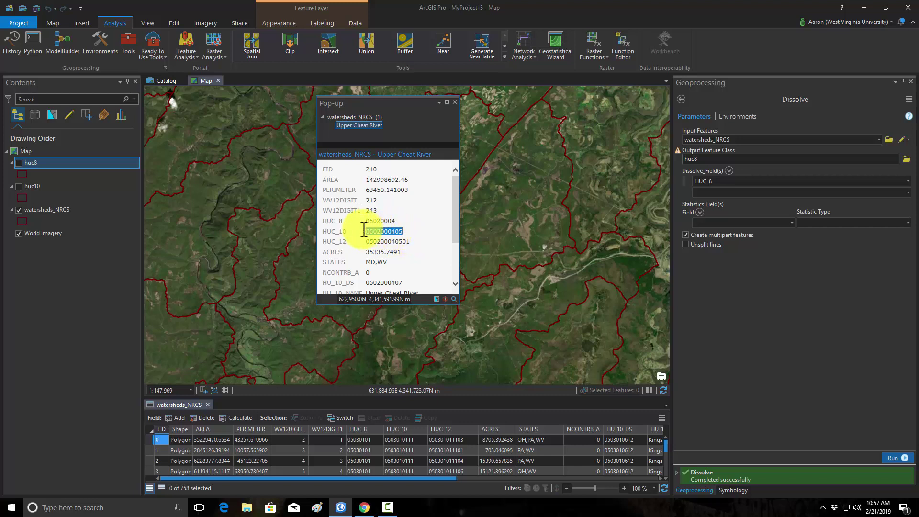
left_click(405, 230)
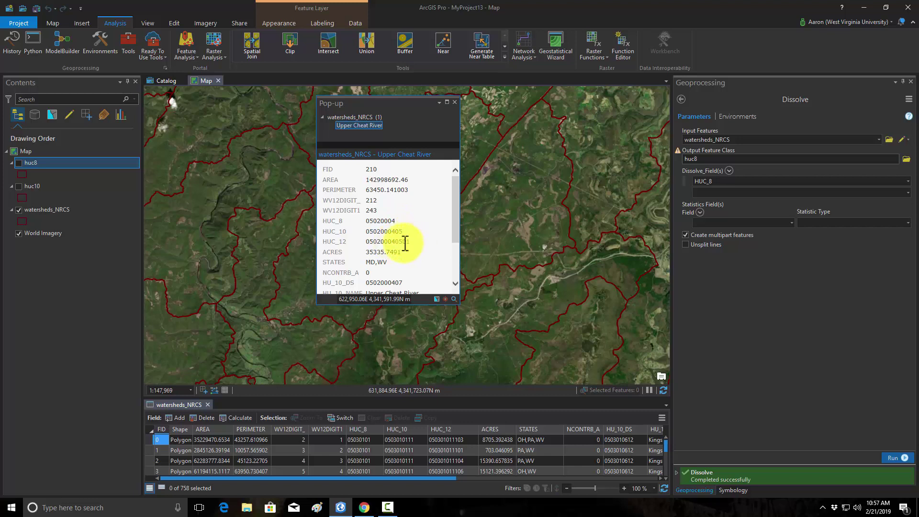
left_click_drag(397, 222, 374, 249)
left_click(415, 248)
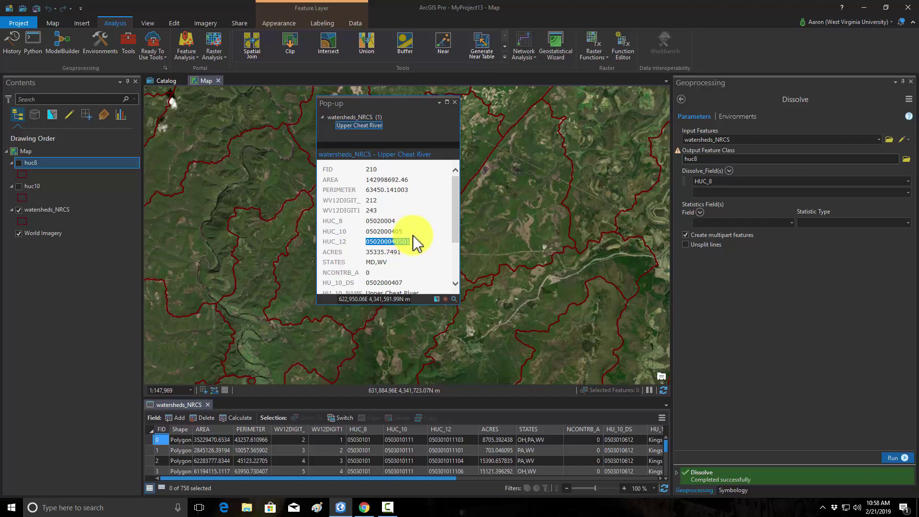
left_click(424, 243)
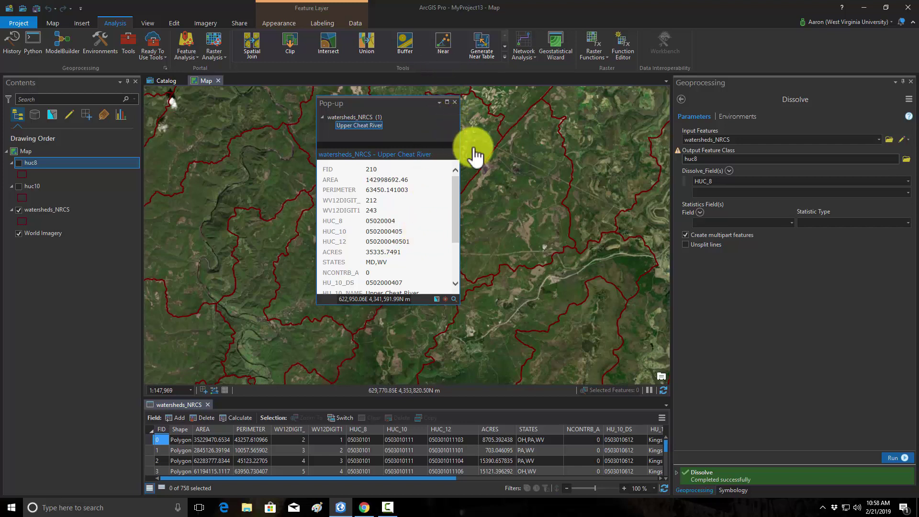
Close the pop-up, turn on huc10 and huc8, hide watersheds_NRCS, and zoom out.
left_click(455, 103)
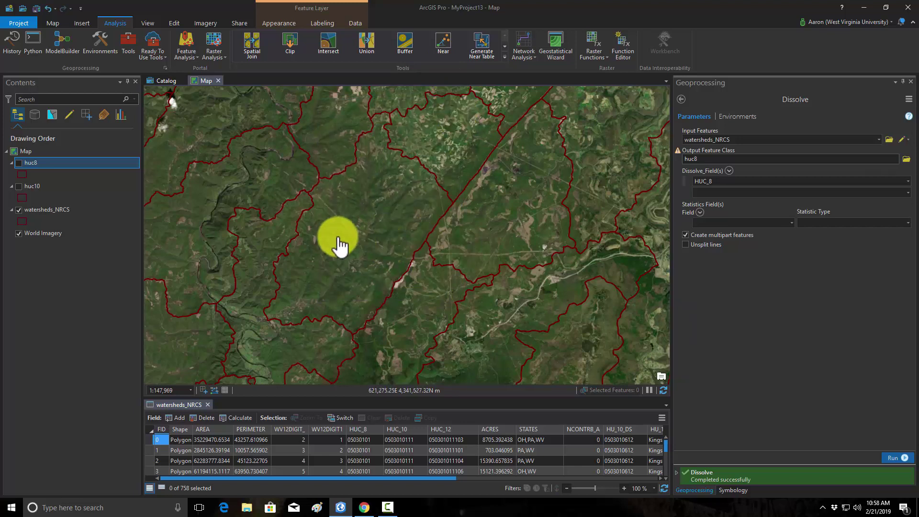
left_click_drag(377, 241, 425, 255)
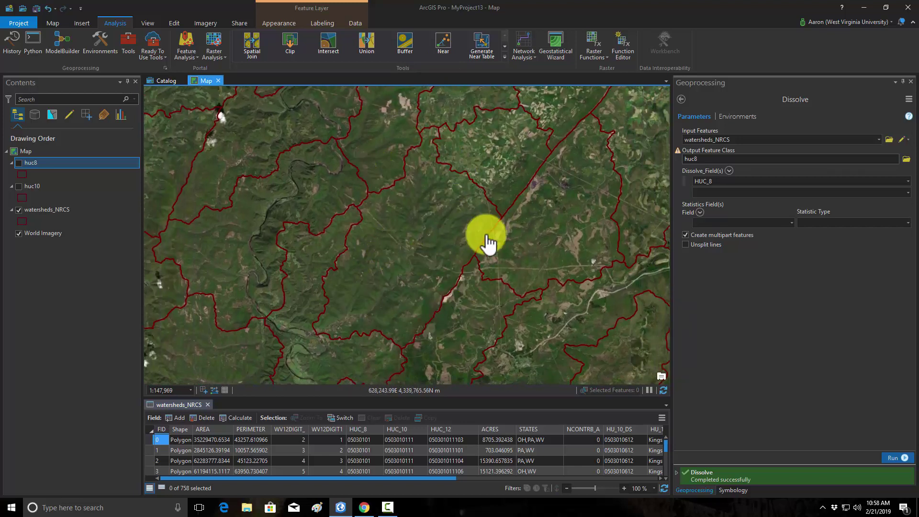
left_click(19, 185)
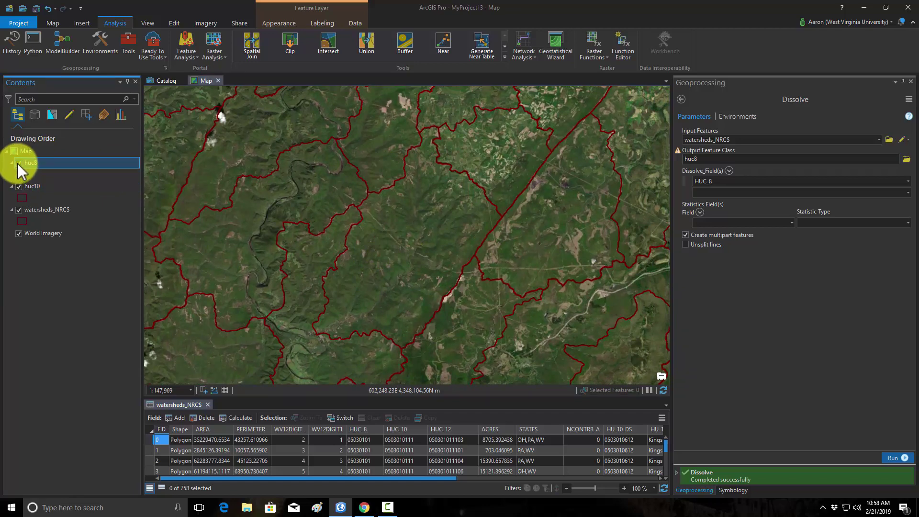
left_click(18, 162)
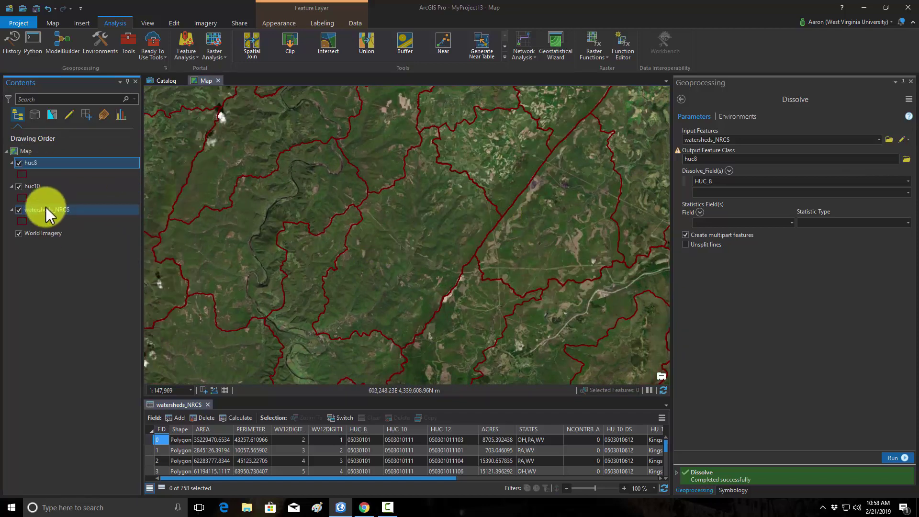
left_click(18, 210)
scroll(375, 199, "down", 4)
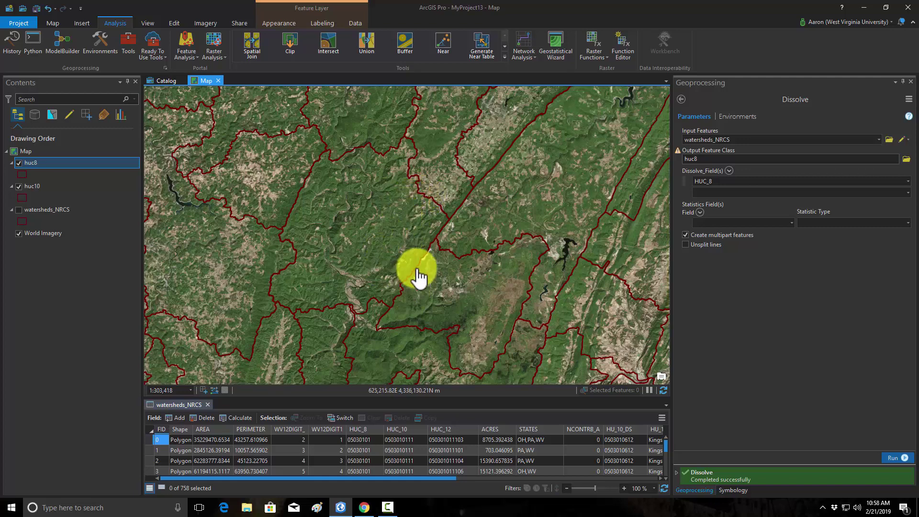
left_click_drag(372, 205, 386, 238)
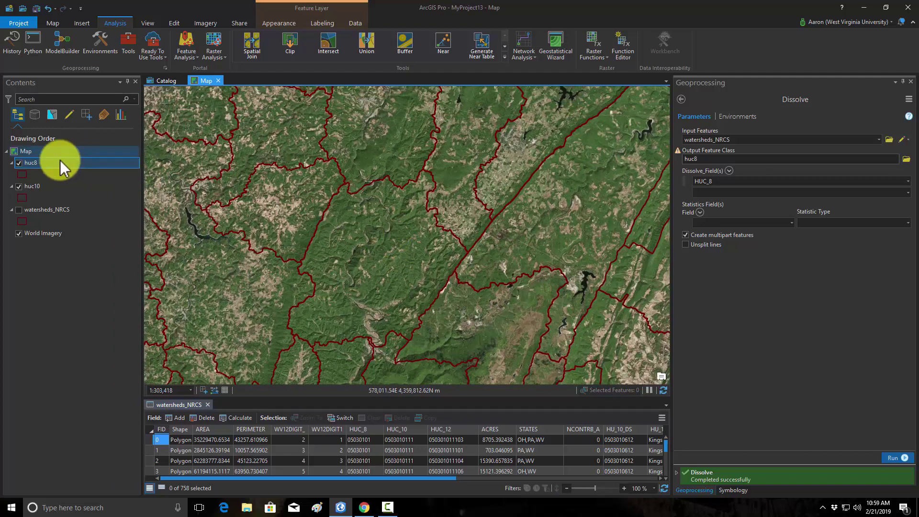
Turn off huc10 and zoom out to bring all huc8 watersheds into view.
left_click(19, 187)
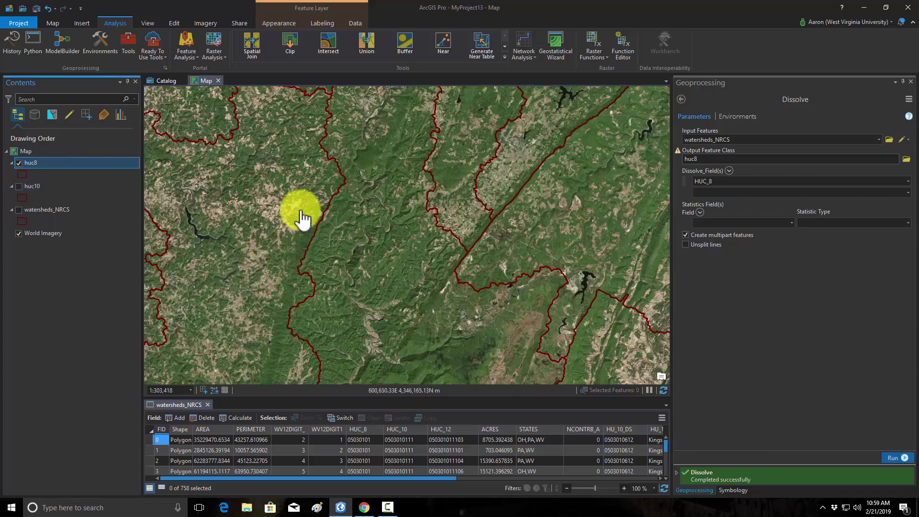
left_click_drag(302, 211, 337, 203)
scroll(380, 235, "down", 5)
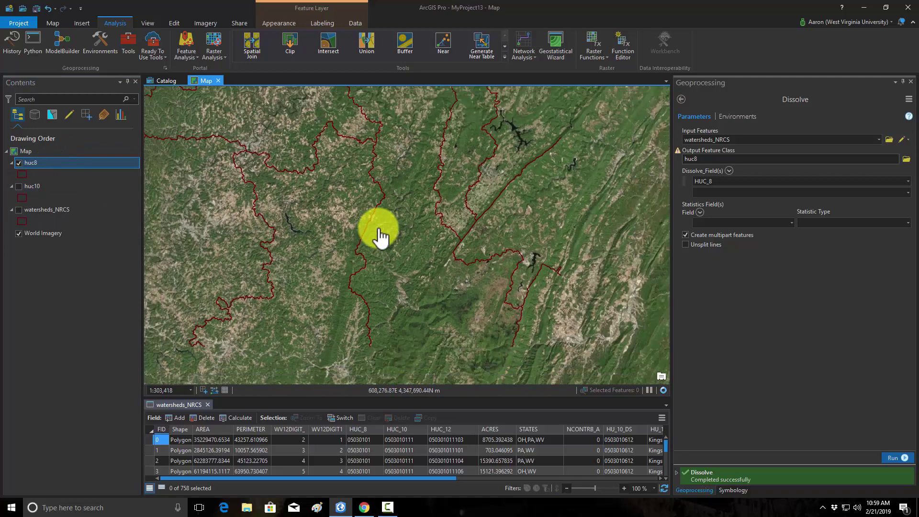
mouse_move(304, 263)
left_mouse_down()
mouse_move(472, 148)
mouse_move(403, 201)
mouse_move(409, 185)
mouse_move(380, 232)
mouse_move(471, 192)
left_mouse_up()
scroll(403, 201, "down", 1)
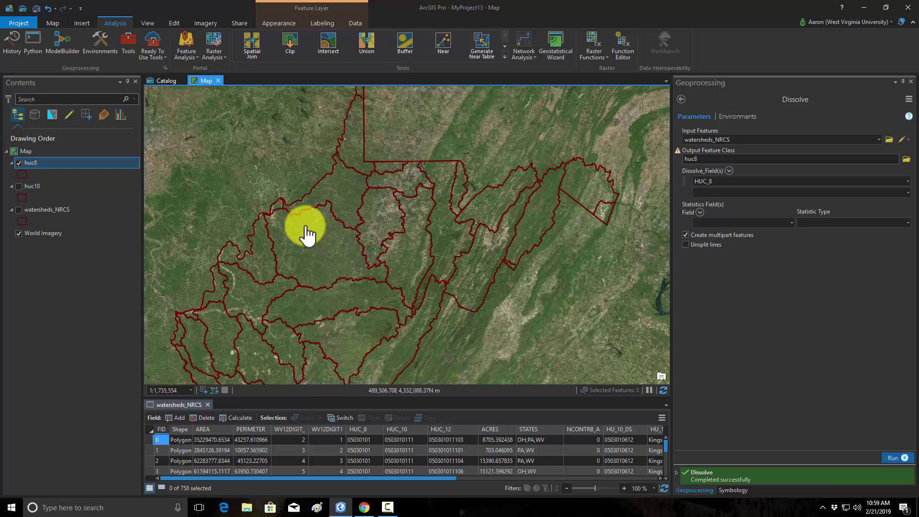
Zoom out further and center West Virginia in the map view.
scroll(375, 239, "down", 3)
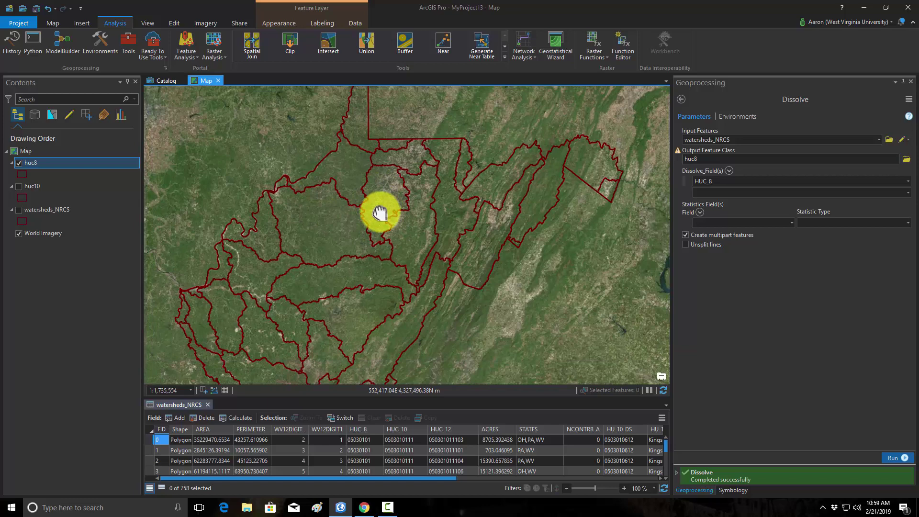
left_click_drag(373, 210, 375, 217)
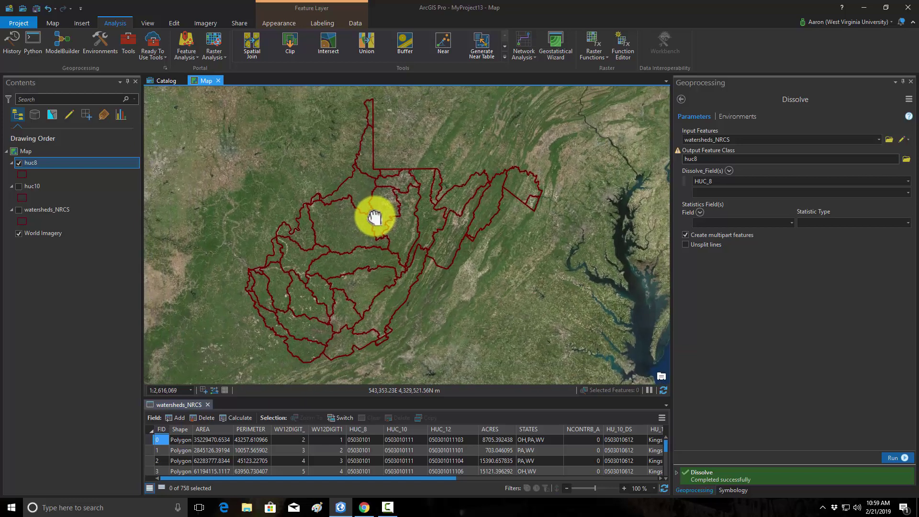